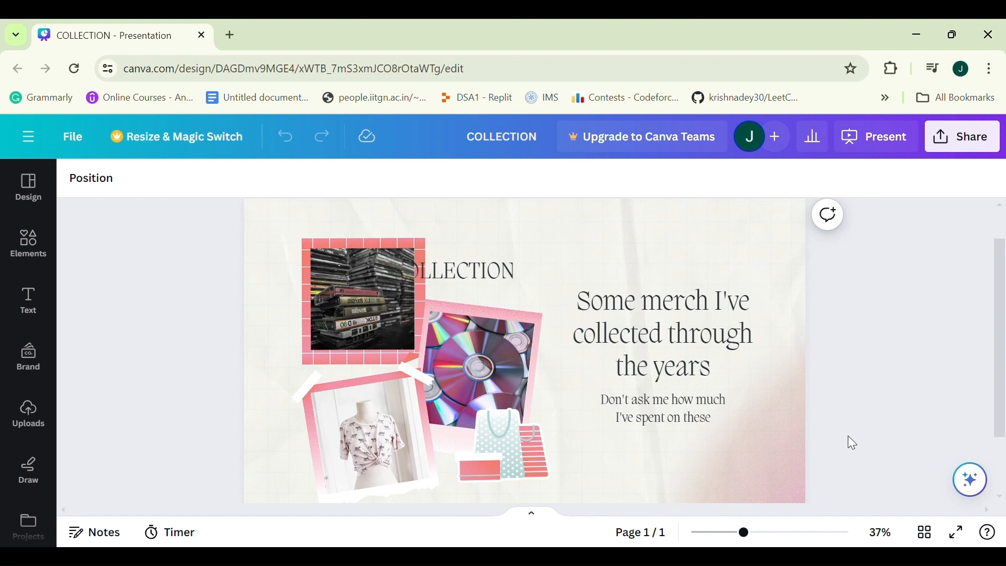
Show the slide's layer list for the COLLECTION title text.
{"action": "left_click", "coordinate": [466, 275]}
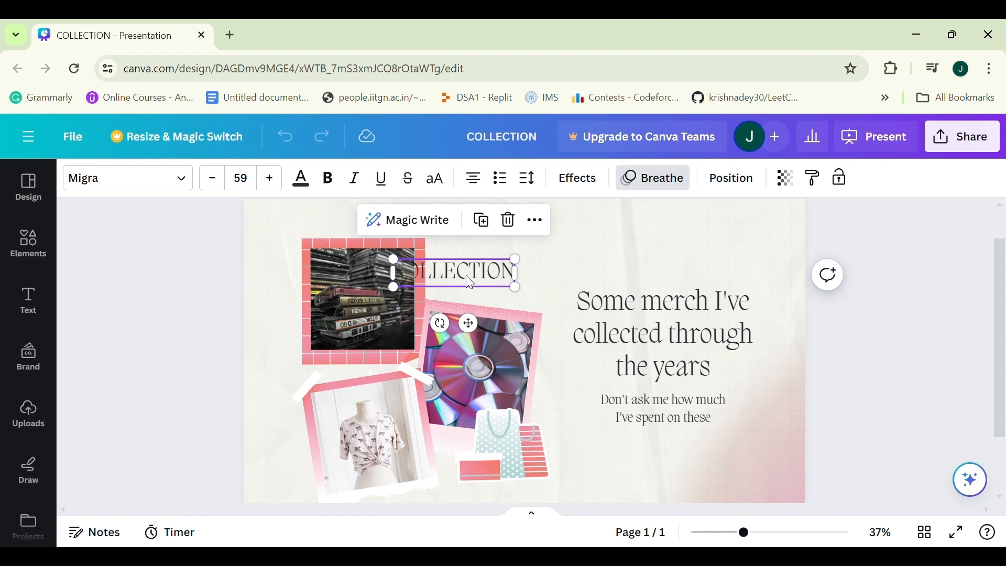
{"action": "right_click", "coordinate": [469, 283]}
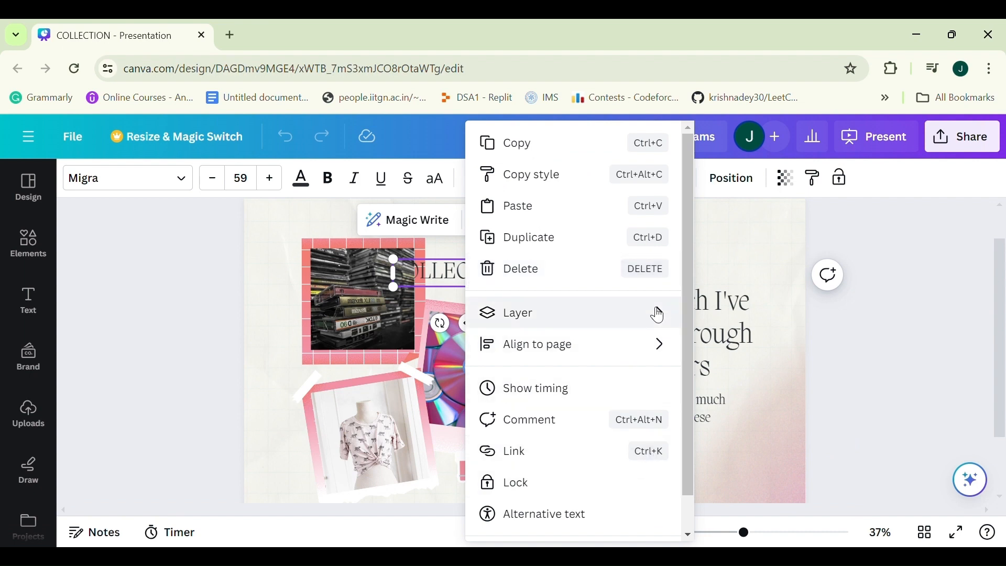
{"action": "mouse_move", "coordinate": [653, 312]}
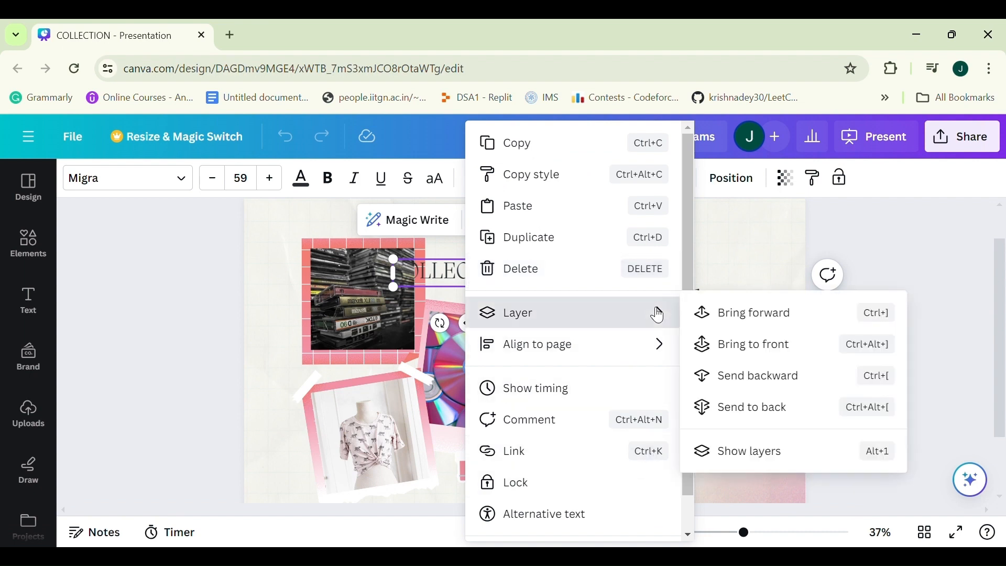
{"action": "left_click", "coordinate": [792, 459]}
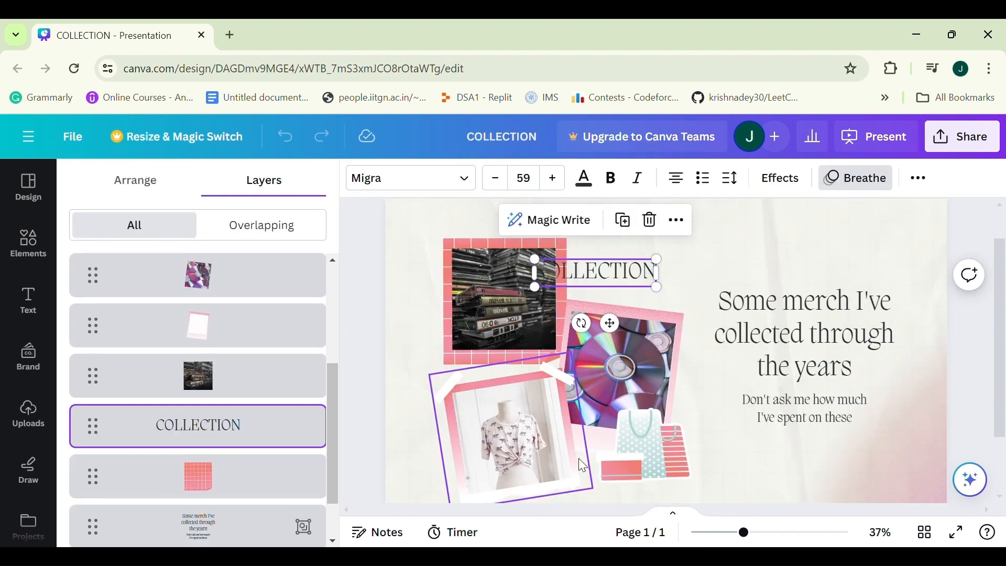
Move the COLLECTION text layer directly above the book-stack photo in the layer order.
{"action": "scroll", "coordinate": [246, 388], "scroll_direction": "down", "scroll_amount": 1}
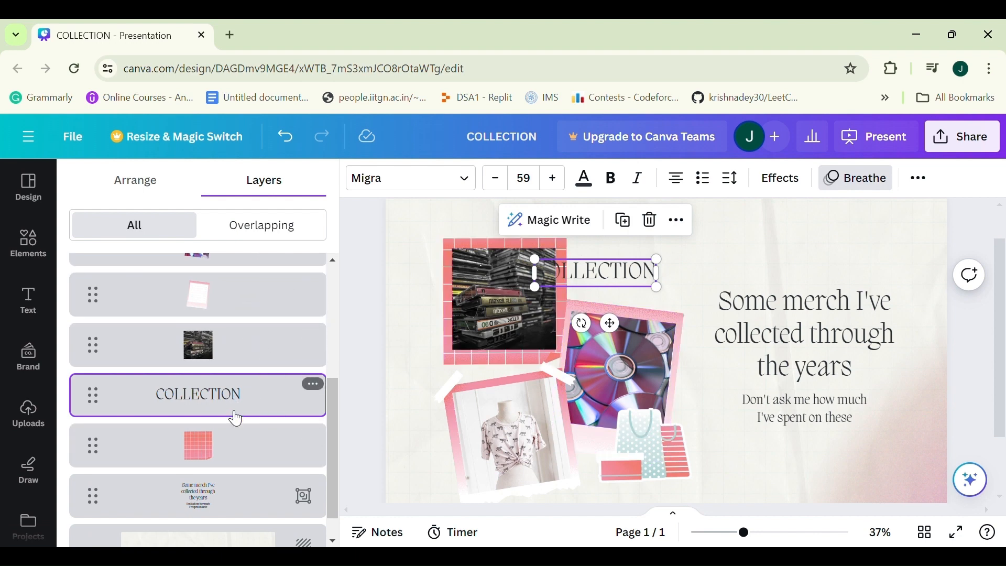
{"action": "scroll", "coordinate": [232, 429], "scroll_direction": "down", "scroll_amount": 1}
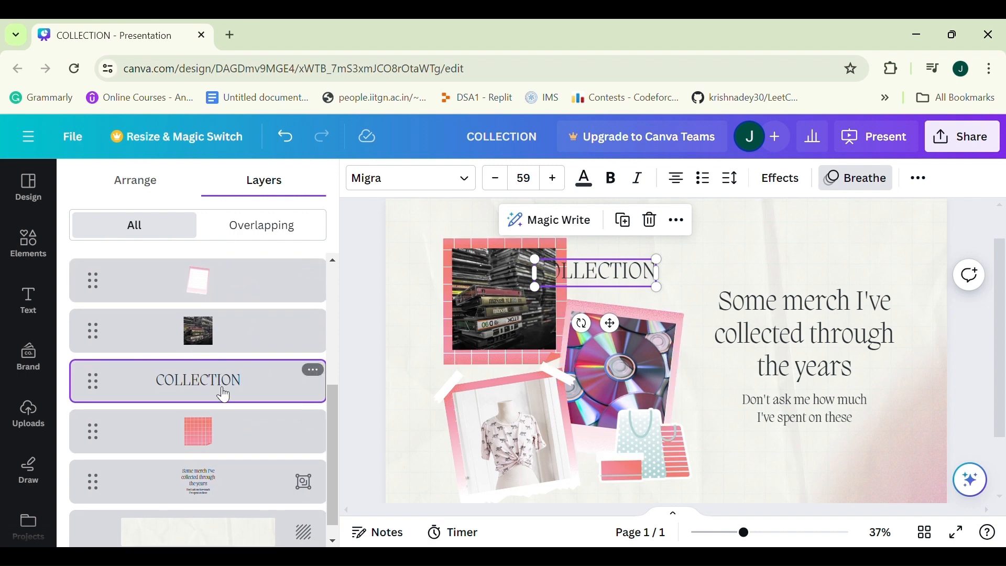
{"action": "left_click", "coordinate": [219, 423]}
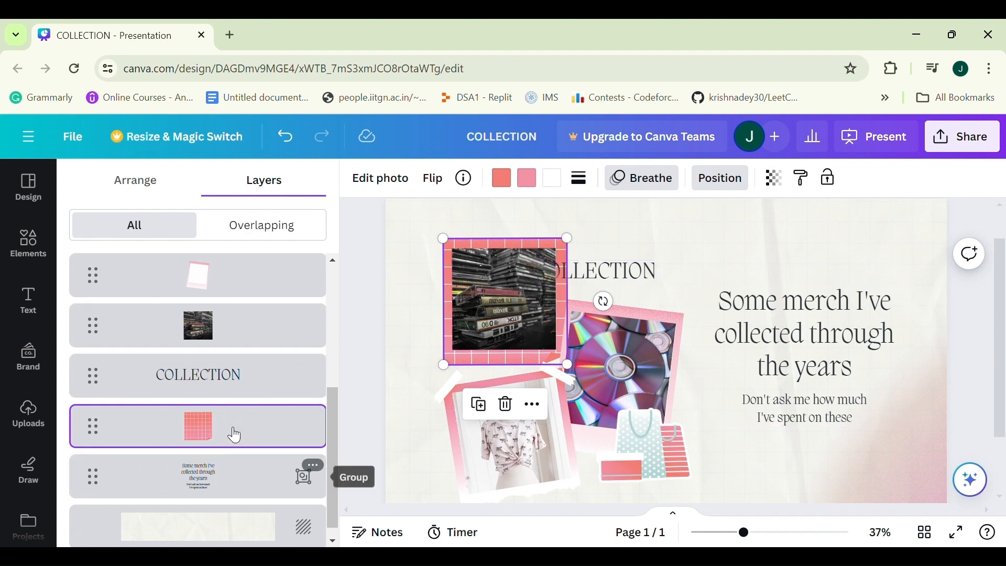
{"action": "left_click", "coordinate": [242, 385]}
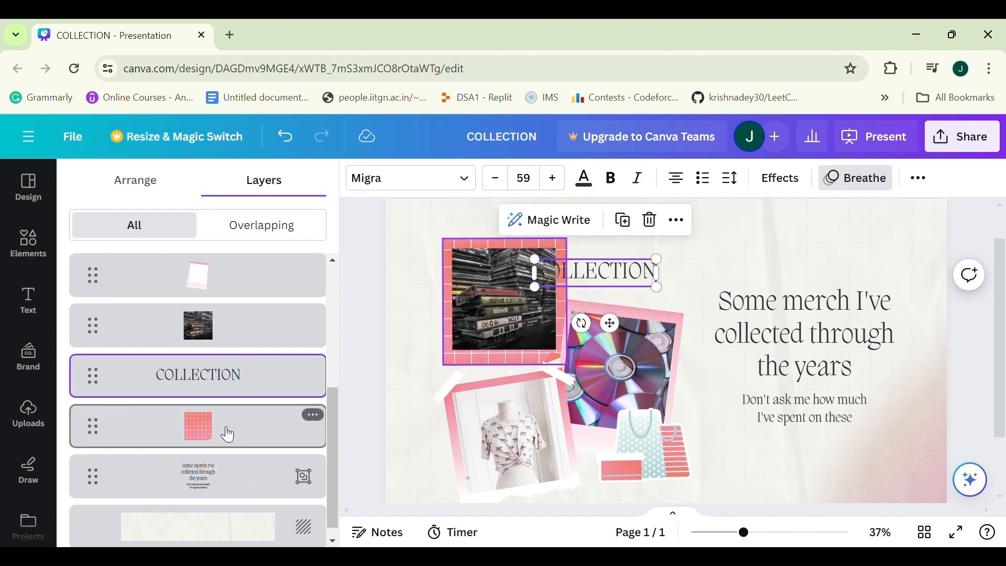
{"action": "scroll", "coordinate": [243, 394], "scroll_direction": "down", "scroll_amount": 1}
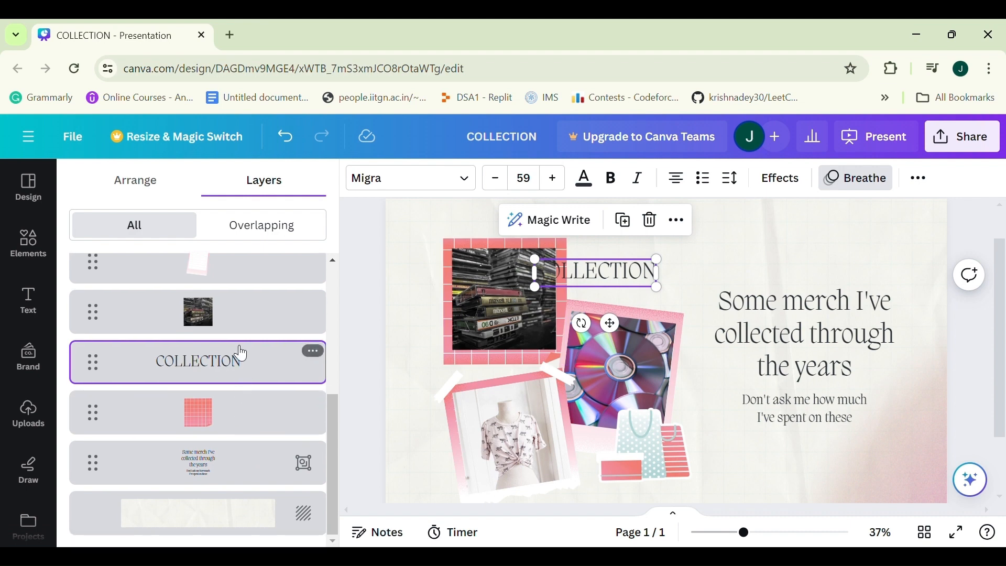
{"action": "scroll", "coordinate": [237, 368], "scroll_direction": "up", "scroll_amount": 2}
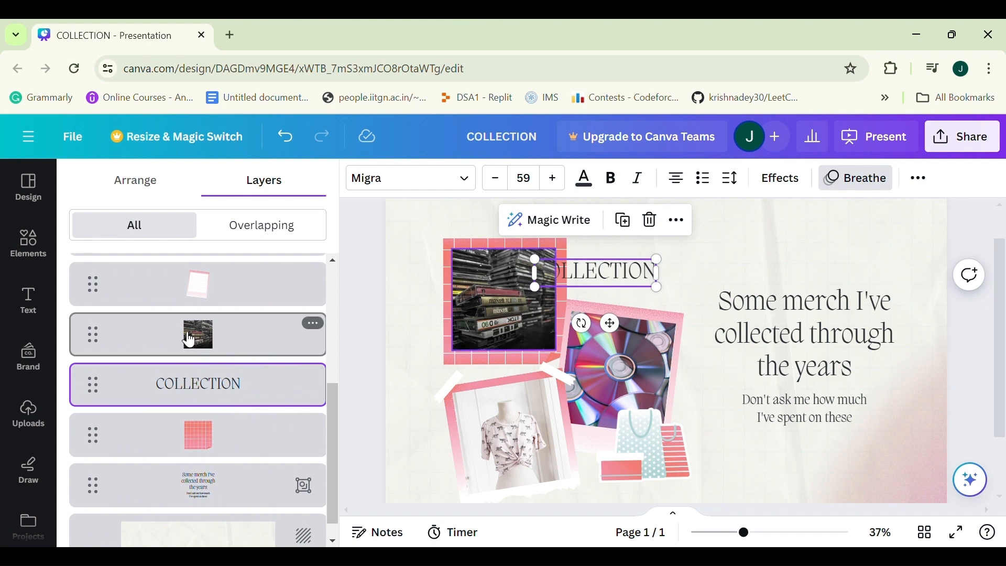
{"action": "left_click_drag", "start_coordinate": [226, 391], "coordinate": [219, 358]}
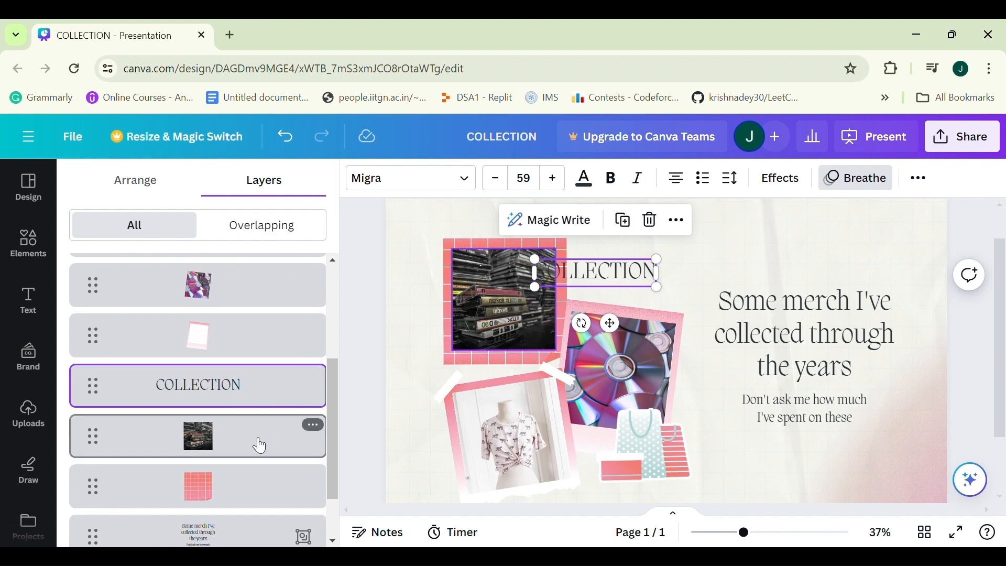
Move the red grid frame layer above the book-stack photo, directly beneath the COLLECTION text.
{"action": "left_click", "coordinate": [222, 478]}
{"action": "scroll", "coordinate": [222, 477], "scroll_direction": "down", "scroll_amount": 1}
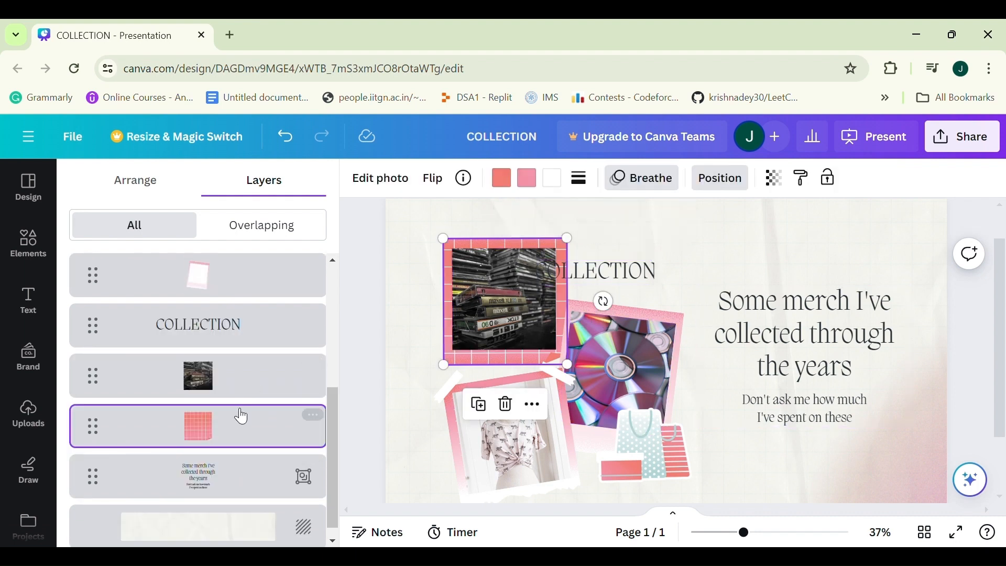
{"action": "left_click_drag", "start_coordinate": [240, 412], "coordinate": [251, 353]}
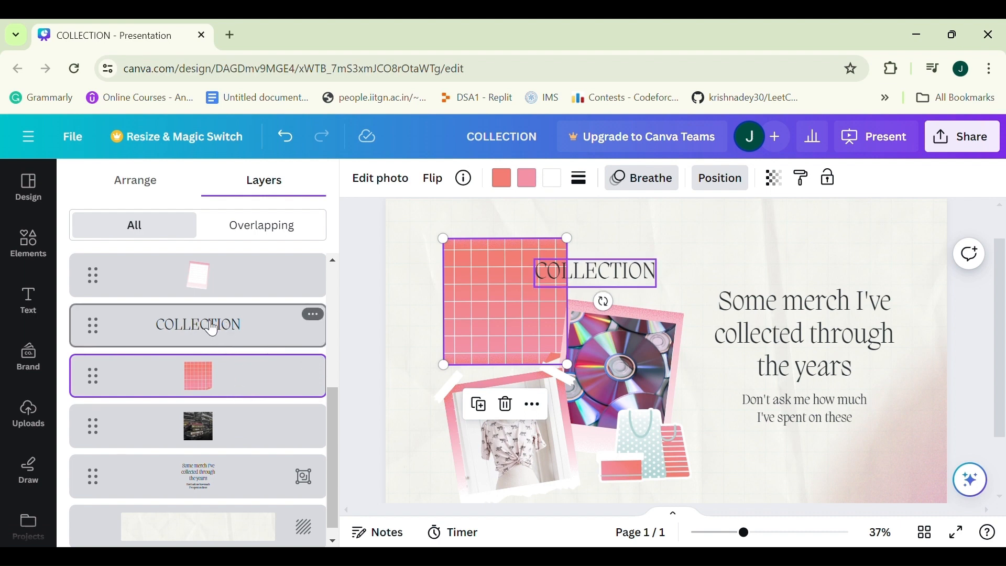
Move the COLLECTION text layer behind the red grid frame and bring it back in front of it.
{"action": "left_click_drag", "start_coordinate": [227, 334], "coordinate": [204, 382]}
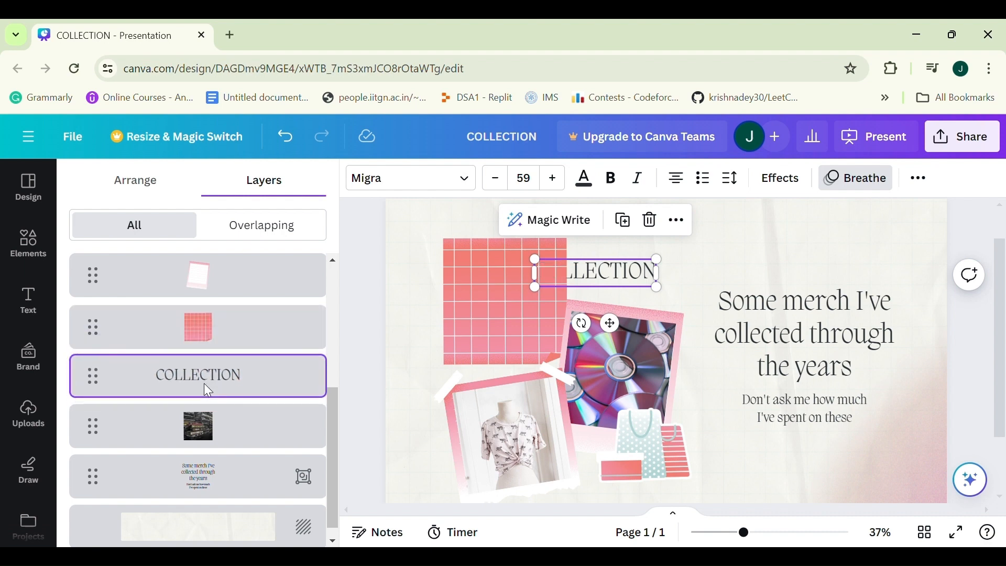
{"action": "left_click", "coordinate": [237, 343]}
{"action": "scroll", "coordinate": [237, 343], "scroll_direction": "up", "scroll_amount": 2}
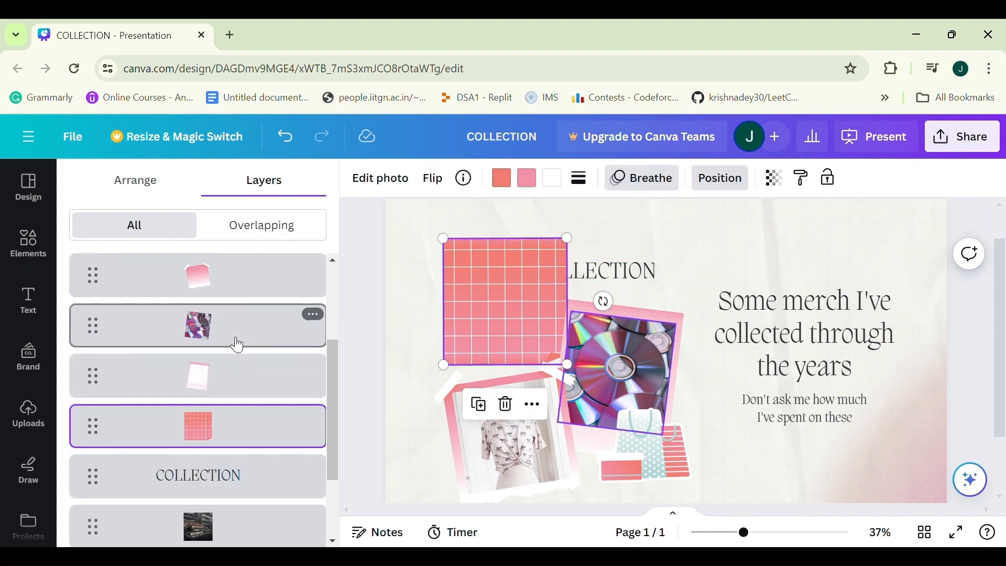
{"action": "left_click_drag", "start_coordinate": [226, 470], "coordinate": [232, 412]}
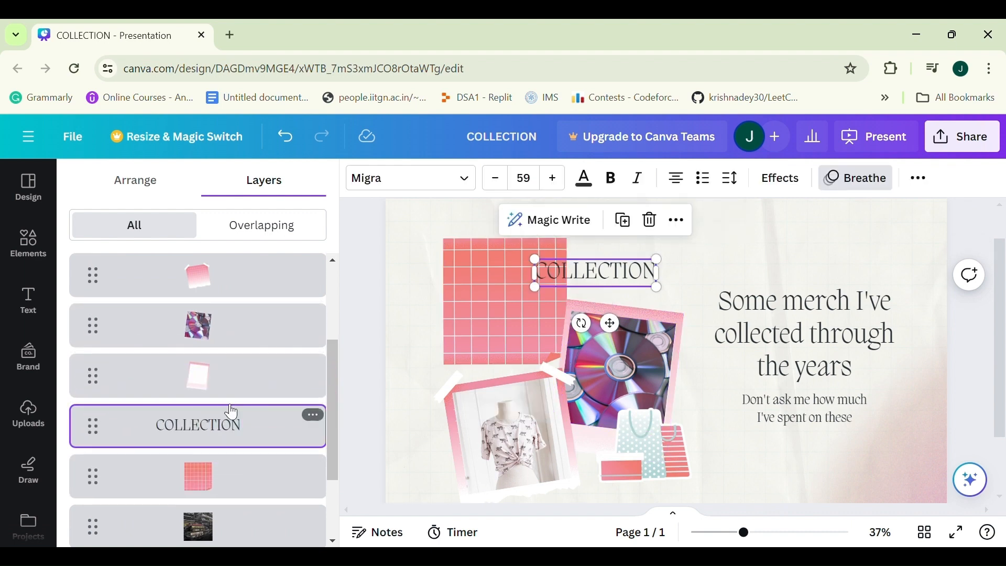
Examine the options available for the COLLECTION text, including its page alignment choices.
{"action": "scroll", "coordinate": [227, 461], "scroll_direction": "down", "scroll_amount": 1}
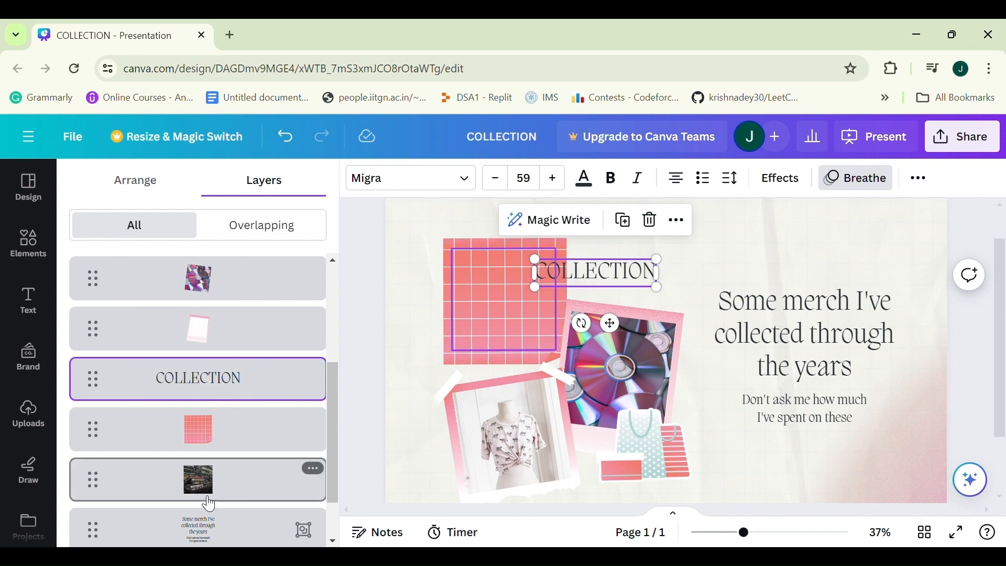
{"action": "left_click", "coordinate": [314, 369]}
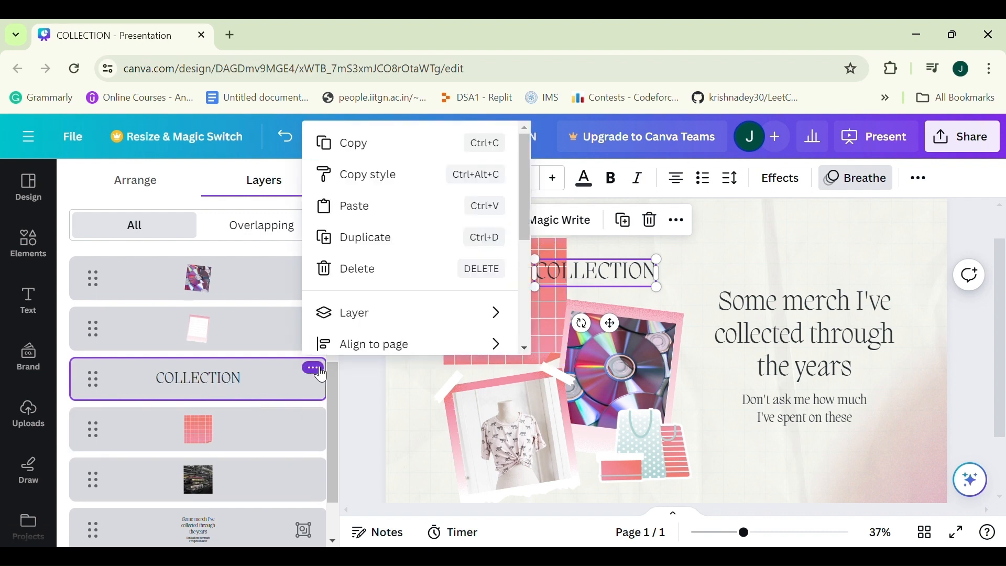
{"action": "right_click", "coordinate": [614, 278]}
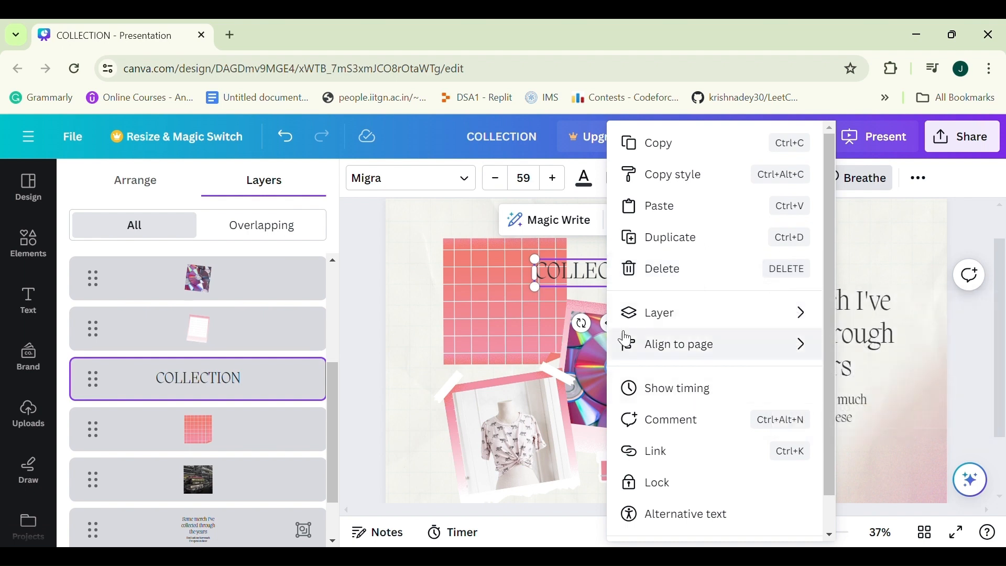
{"action": "mouse_move", "coordinate": [629, 338]}
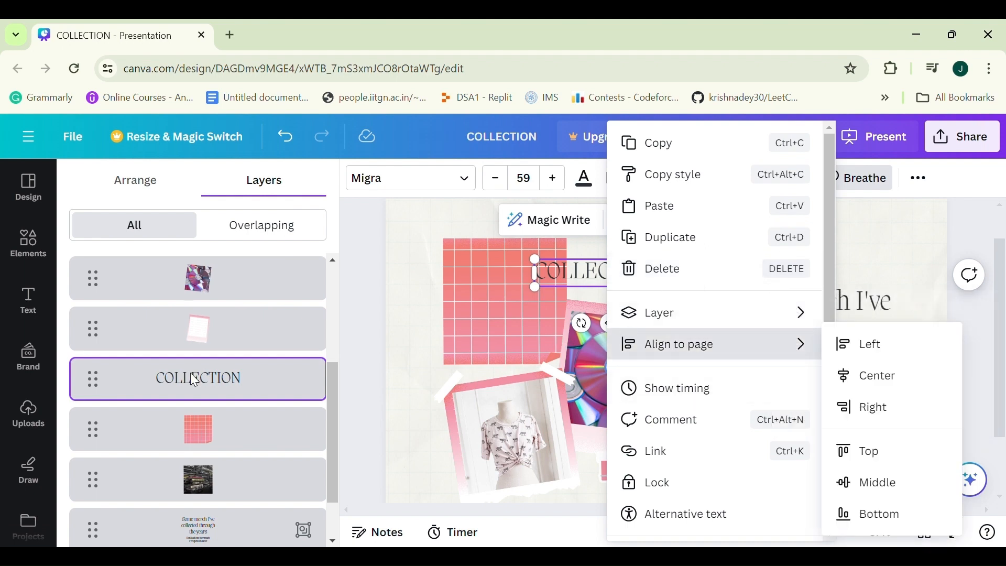
Limit the layer list to elements overlapping the COLLECTION text and select the background layer.
{"action": "left_click", "coordinate": [260, 234]}
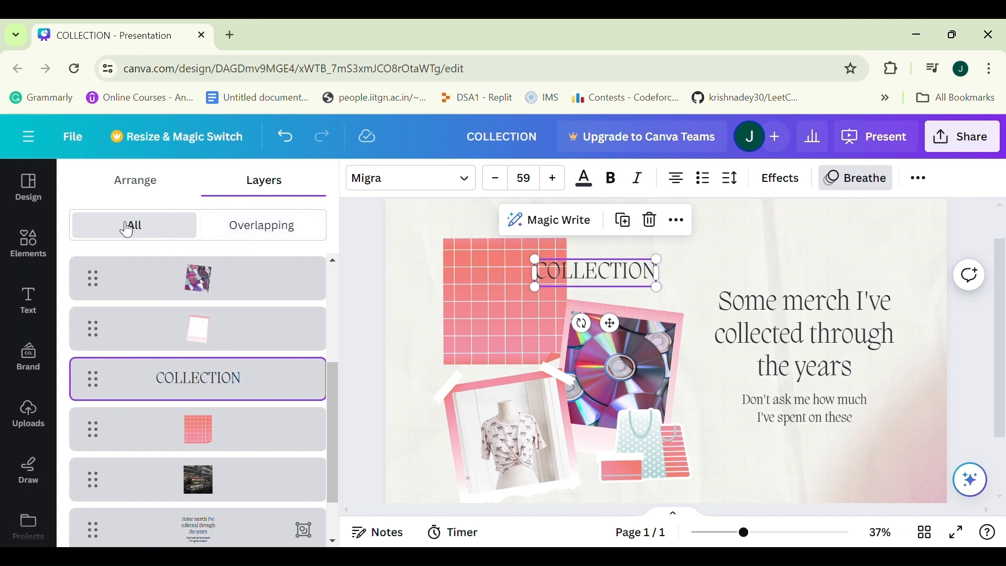
{"action": "left_click", "coordinate": [269, 231]}
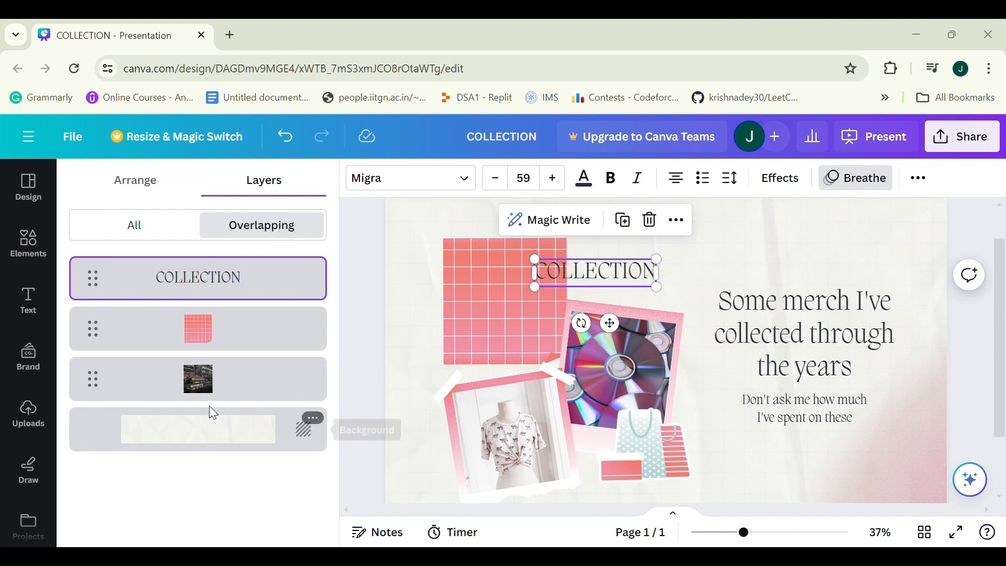
{"action": "left_click", "coordinate": [320, 427]}
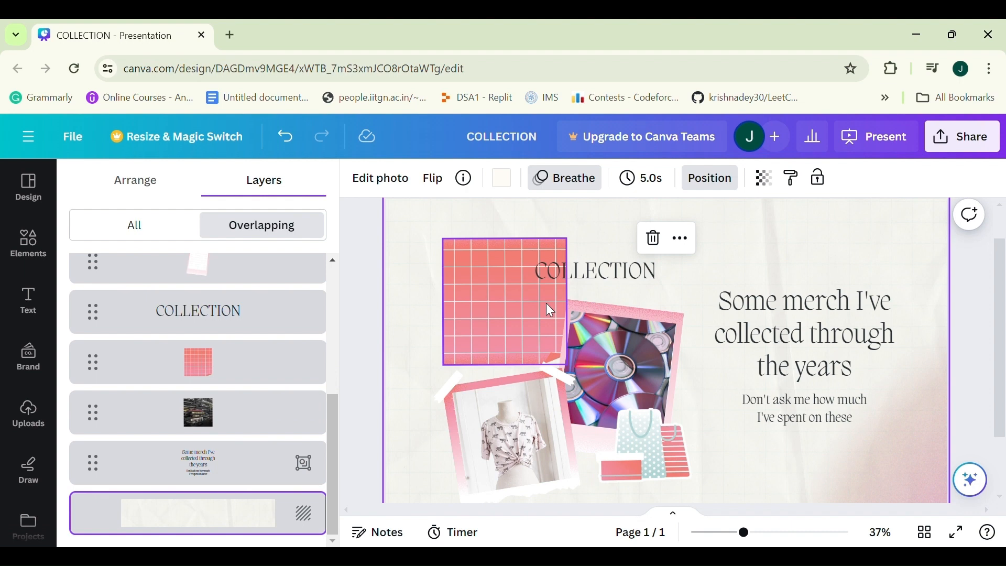
Review the background's arrangement settings and look through the layers overlapping it.
{"action": "left_click", "coordinate": [717, 187]}
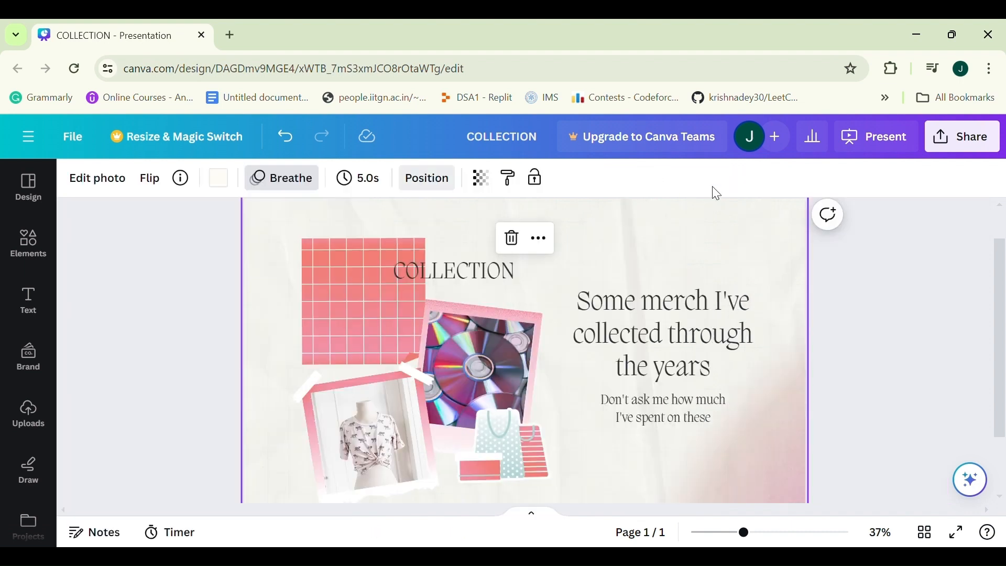
{"action": "left_click", "coordinate": [425, 178]}
{"action": "scroll", "coordinate": [117, 260], "scroll_direction": "down", "scroll_amount": 5}
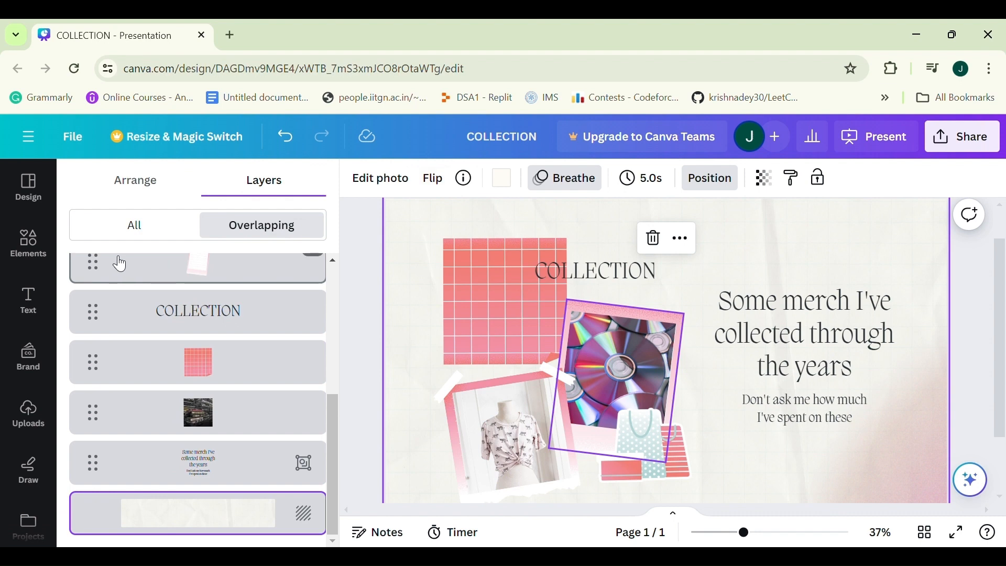
{"action": "left_click", "coordinate": [160, 187]}
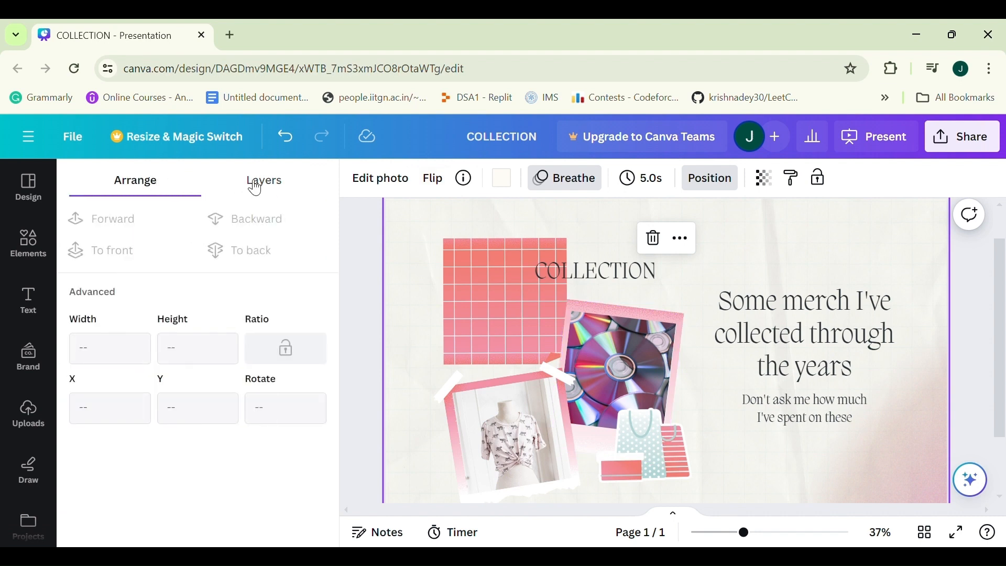
{"action": "left_click", "coordinate": [276, 188]}
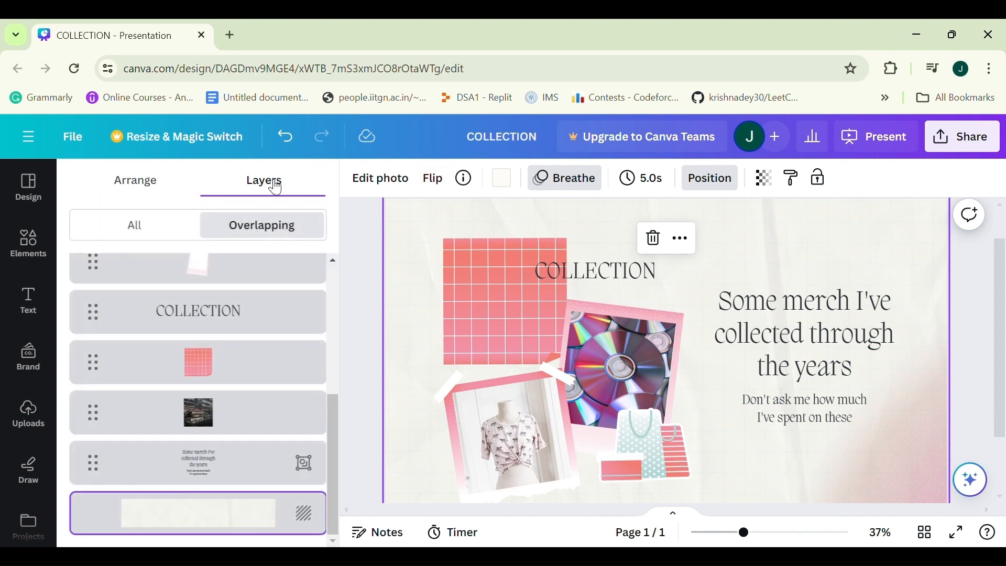
{"action": "scroll", "coordinate": [199, 332], "scroll_direction": "up", "scroll_amount": 2}
{"action": "scroll", "coordinate": [202, 333], "scroll_direction": "up", "scroll_amount": 2}
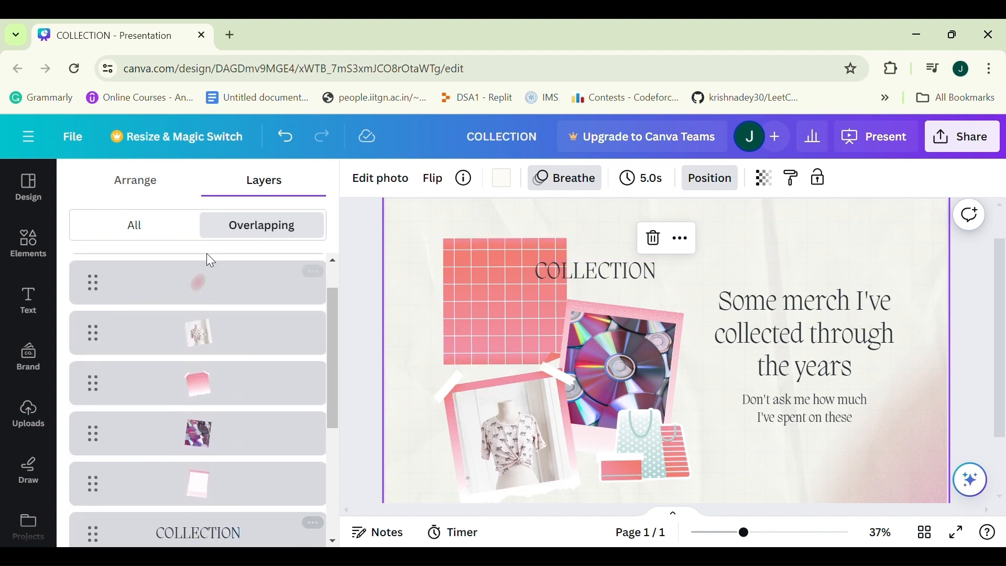